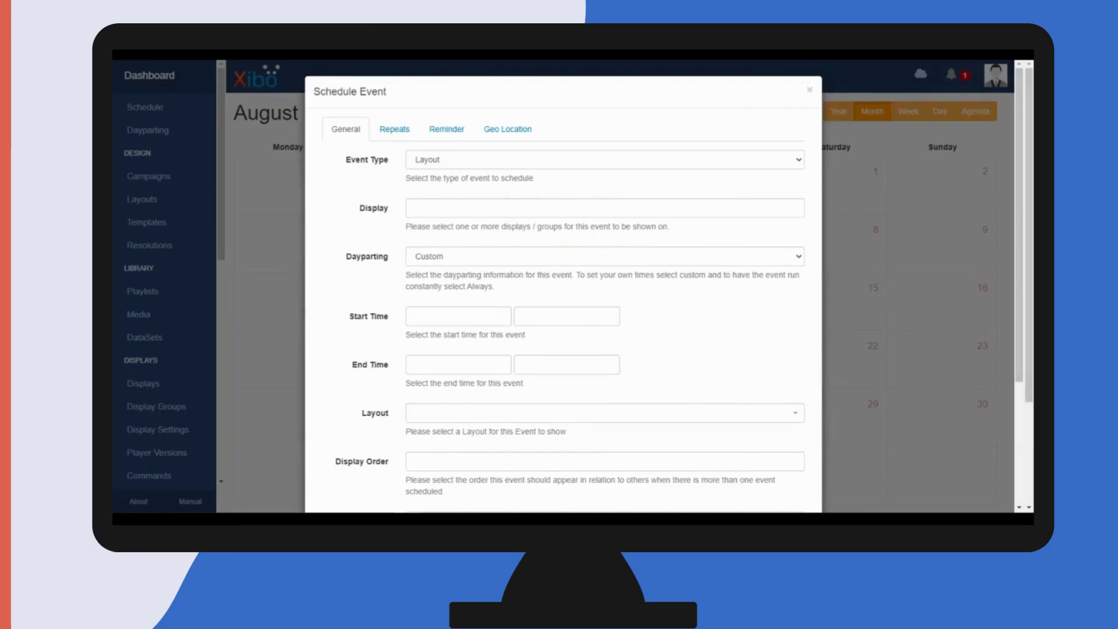
Step: Check the Dayparting choices, discard the Schedule Event form, and go to the Dayparting page
{"action": "left_click", "coordinate": [465, 259]}
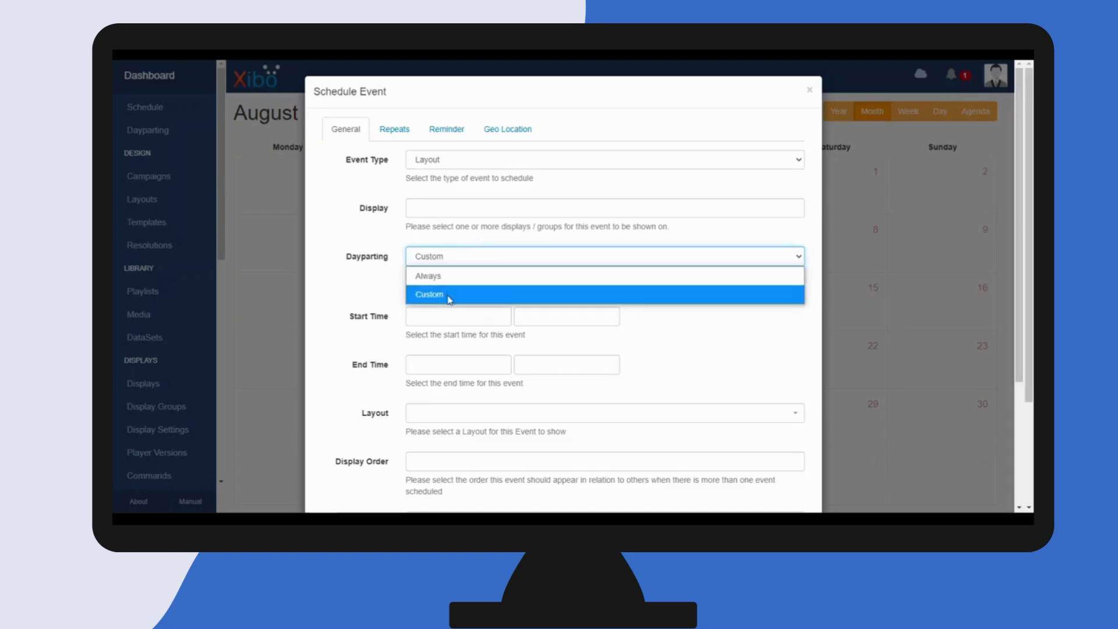
{"action": "left_click", "coordinate": [808, 91]}
{"action": "left_click", "coordinate": [168, 140]}
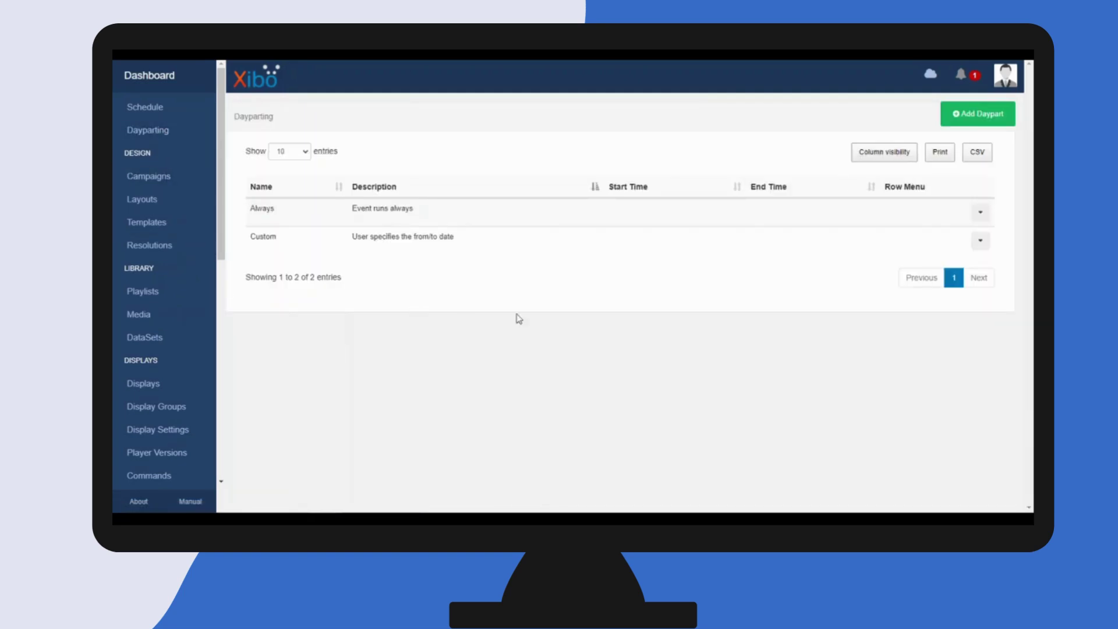
Step: Add a daypart named 'Afternoon Bulletin' with start time 15:00 and end time 16:30
{"action": "left_click", "coordinate": [972, 120]}
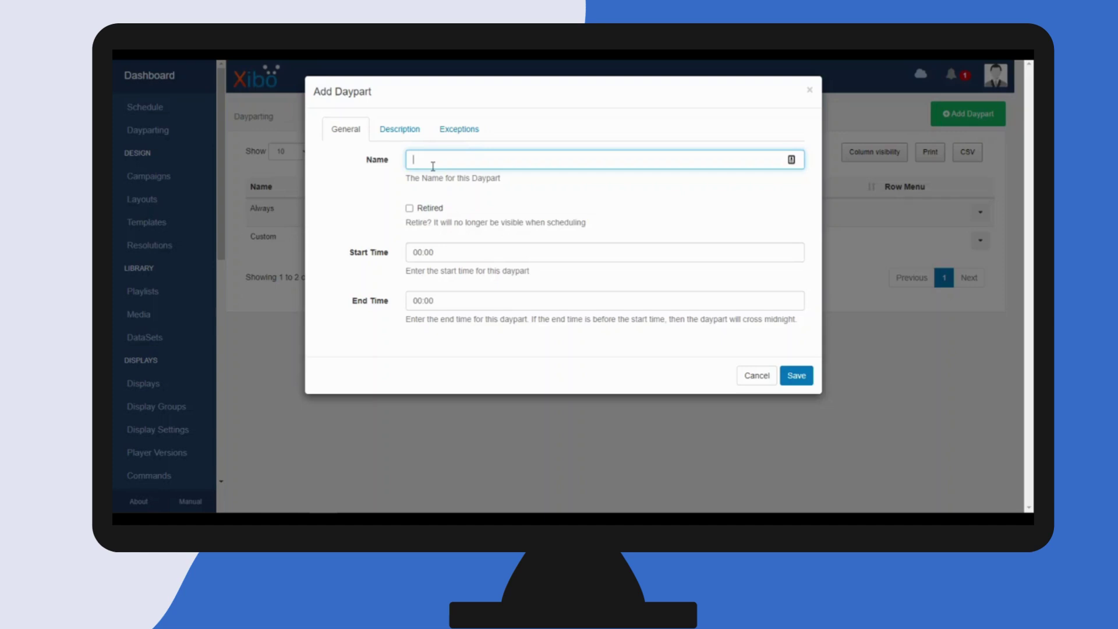
{"action": "type", "text": "Afternoon Bulletin"}
{"action": "left_click", "coordinate": [452, 252]}
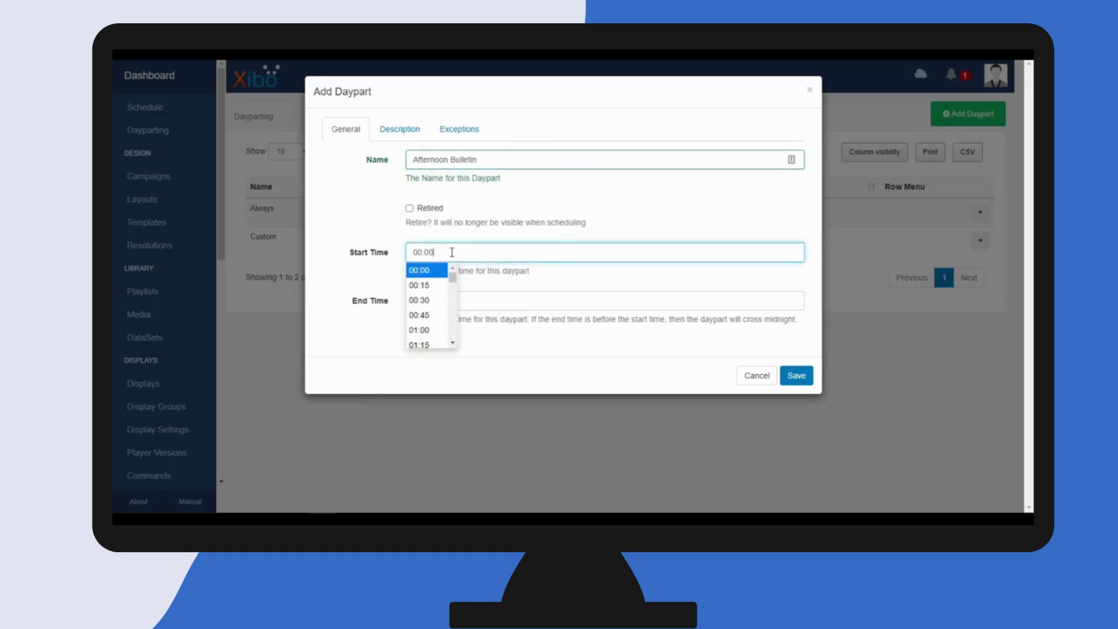
{"action": "key", "text": "BackSpace"}
{"action": "key", "text": "BackSpace"}
{"action": "key", "text": "BackSpace"}
{"action": "key", "text": "BackSpace"}
{"action": "key", "text": "BackSpace"}
{"action": "type", "text": "15"}
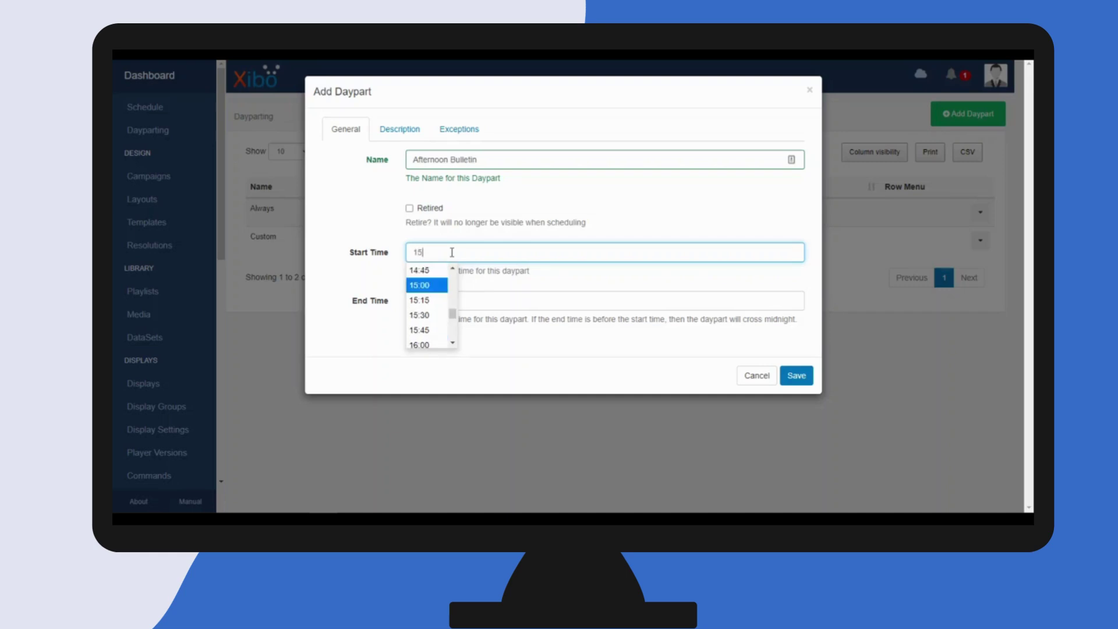
{"action": "left_click", "coordinate": [433, 291]}
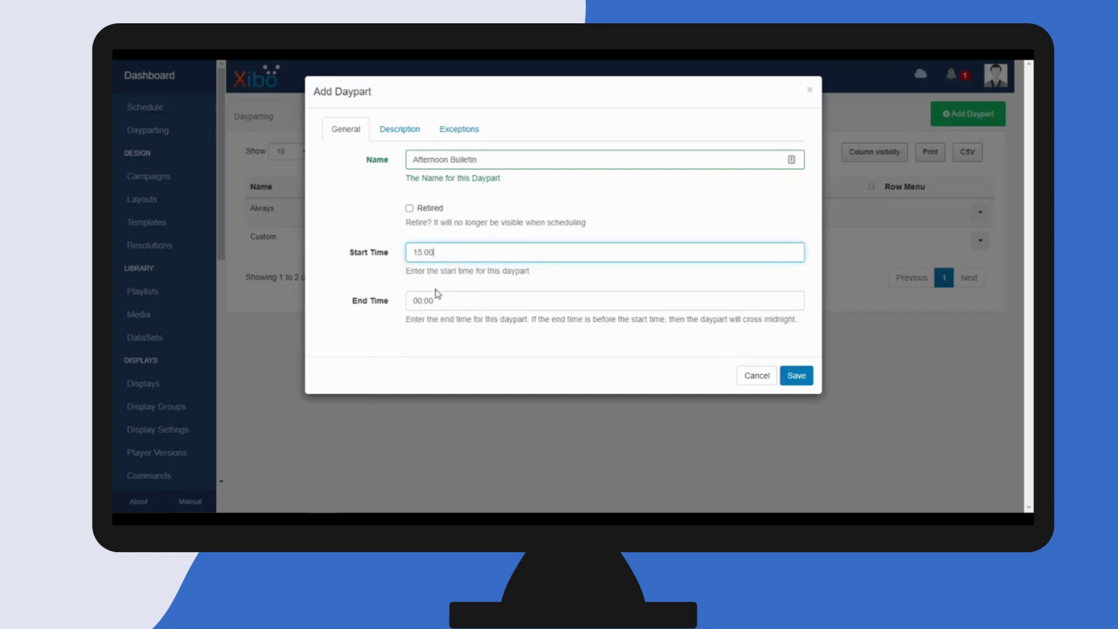
{"action": "left_click_drag", "start_coordinate": [439, 305], "coordinate": [412, 304]}
{"action": "key", "text": "BackSpace"}
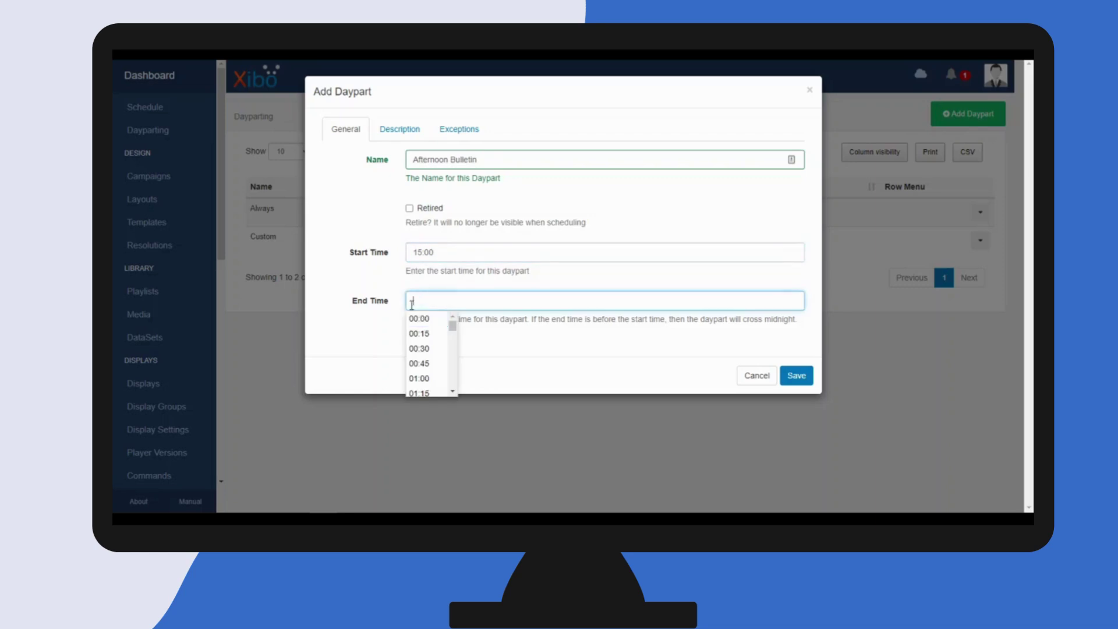
{"action": "type", "text": "16"}
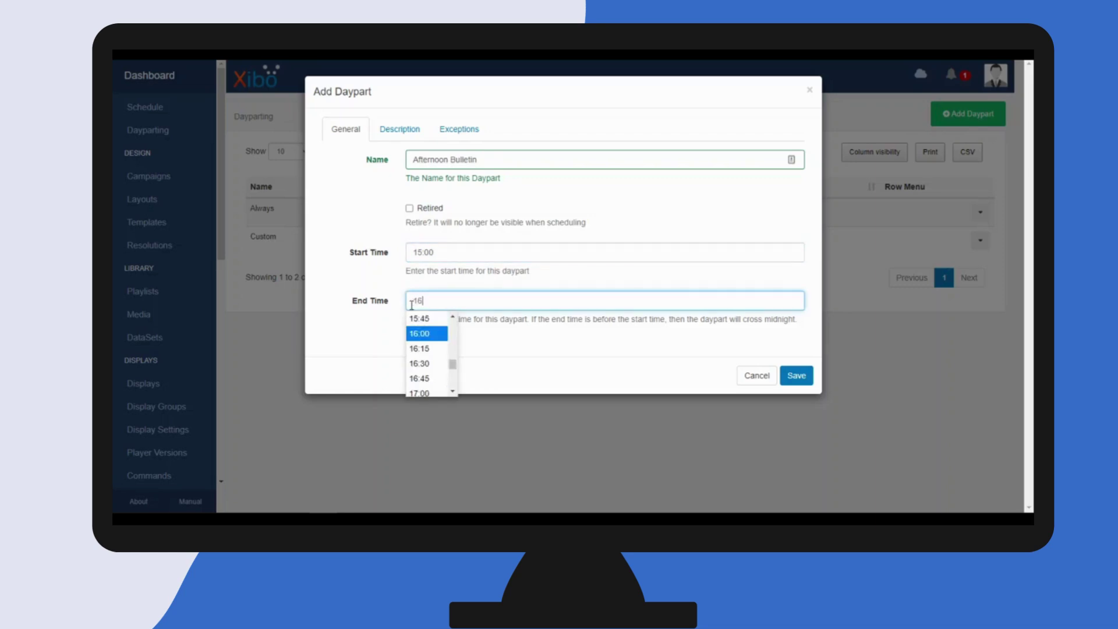
{"action": "left_click", "coordinate": [417, 365]}
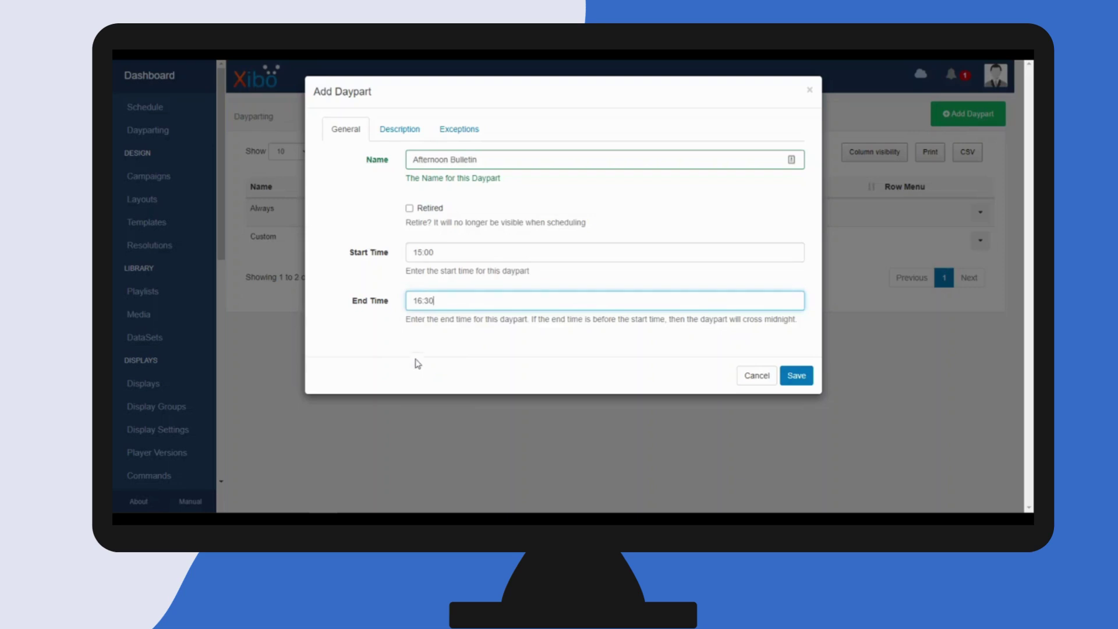
{"action": "left_click", "coordinate": [409, 130]}
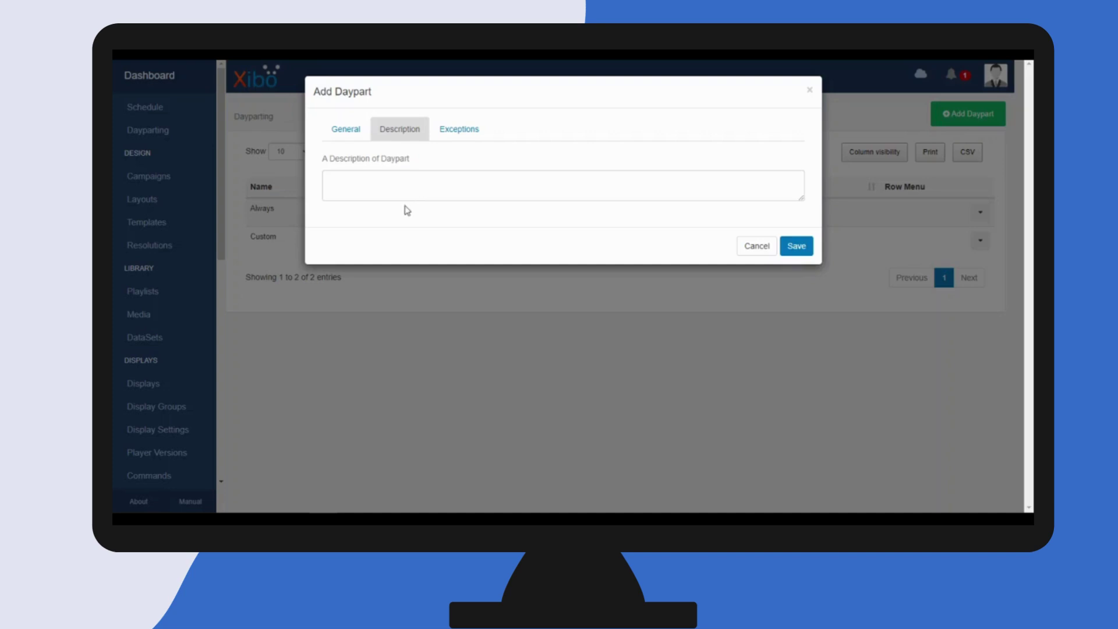
Step: Enter 'Daily Bulletin' as the daypart's description, then go to its exceptions
{"action": "left_click", "coordinate": [391, 181]}
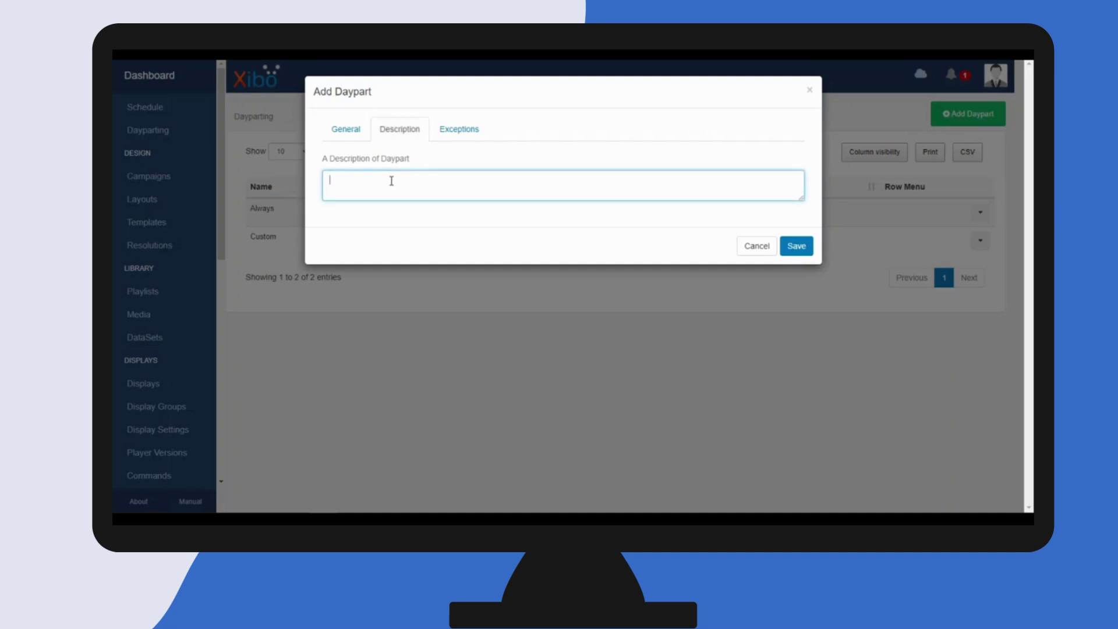
{"action": "type", "text": "Daily Bulletin"}
{"action": "left_click", "coordinate": [463, 137]}
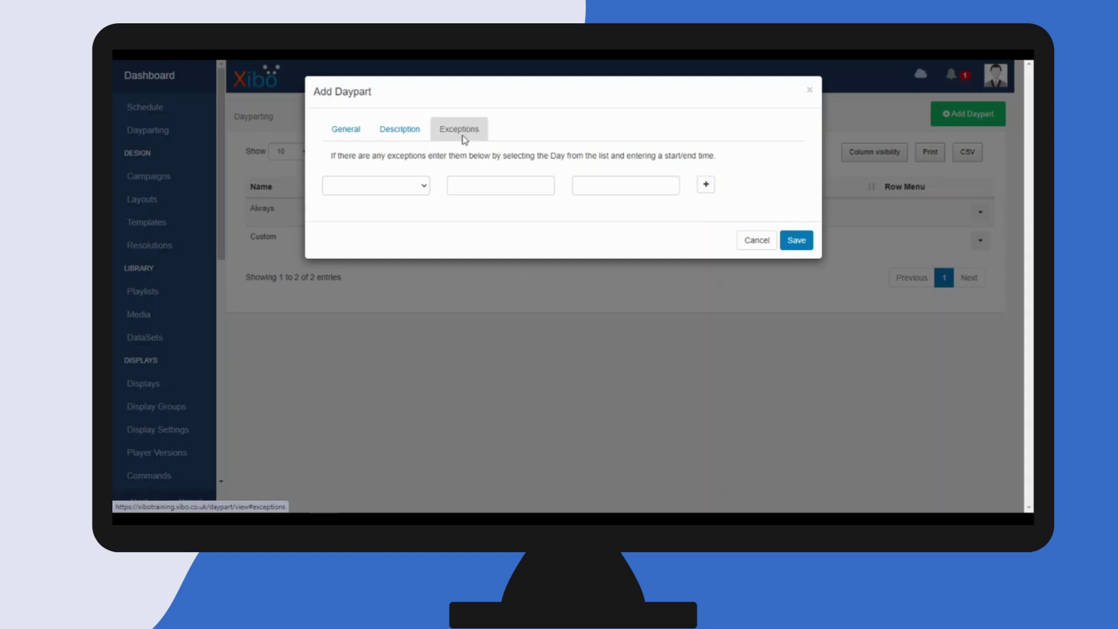
Step: Add a Friday exception from 14:30 to 15:30 and save the Afternoon Bulletin daypart
{"action": "left_click", "coordinate": [424, 186]}
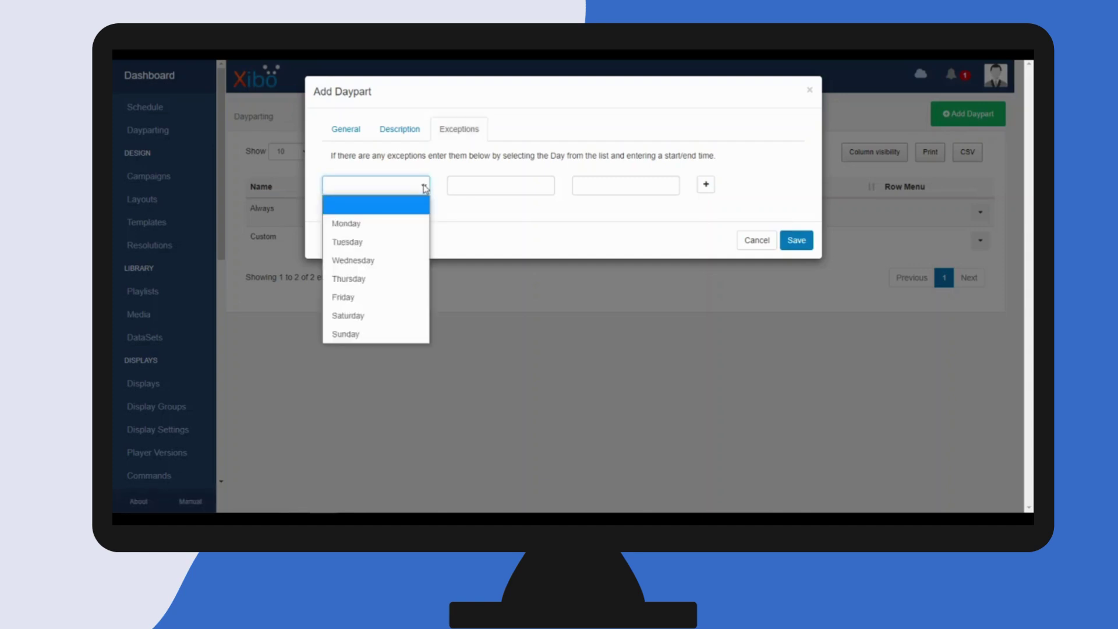
{"action": "left_click", "coordinate": [393, 298]}
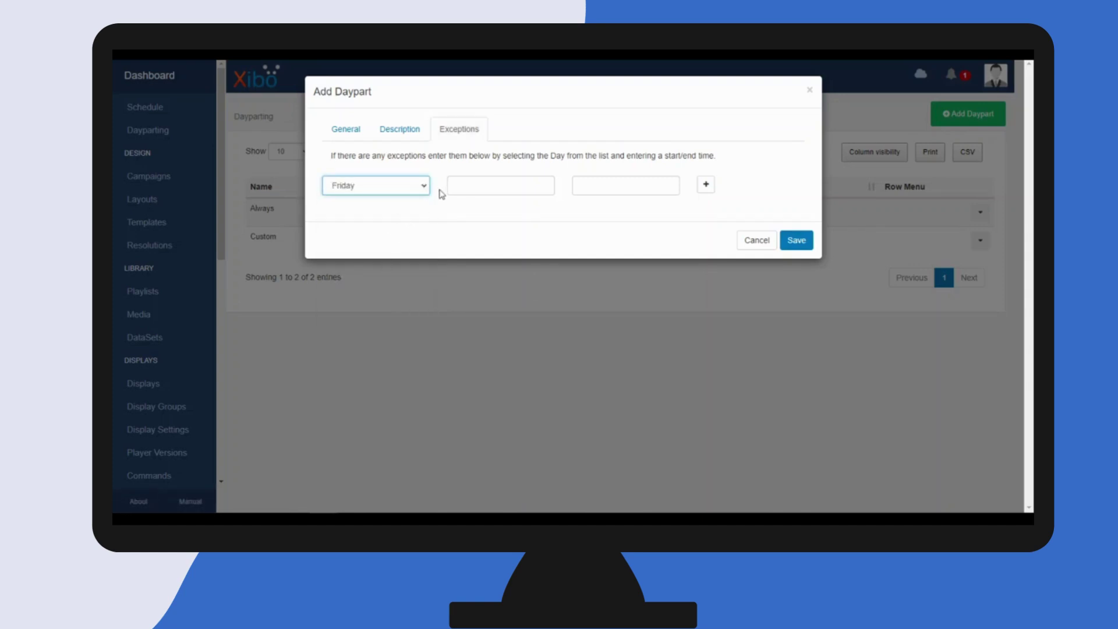
{"action": "left_click", "coordinate": [483, 188]}
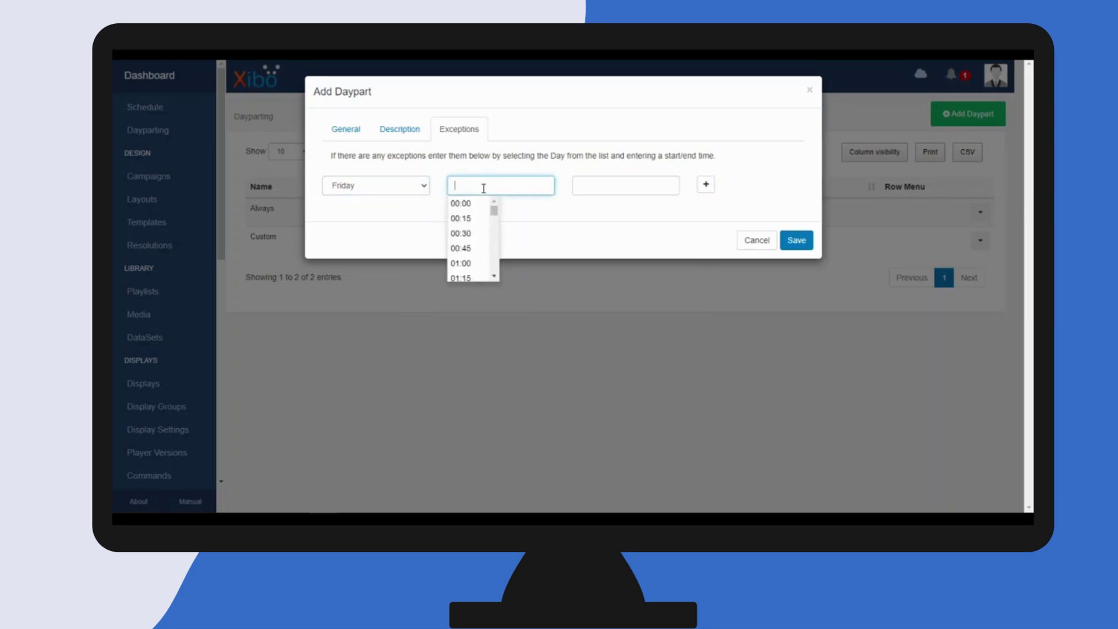
{"action": "type", "text": "14:30"}
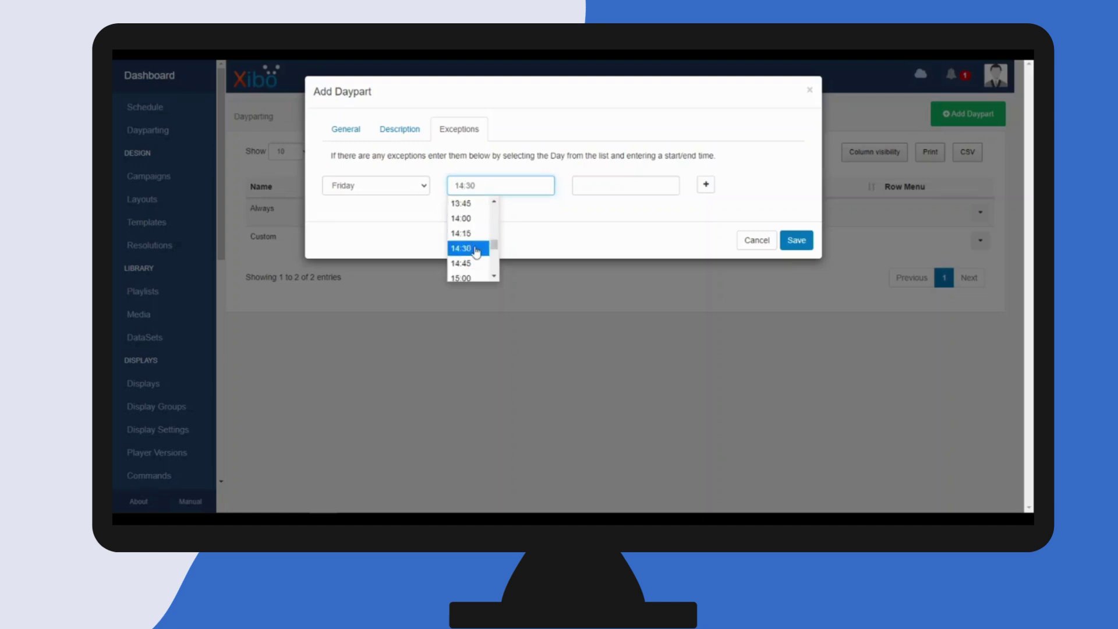
{"action": "left_click", "coordinate": [473, 248]}
{"action": "left_click", "coordinate": [603, 182]}
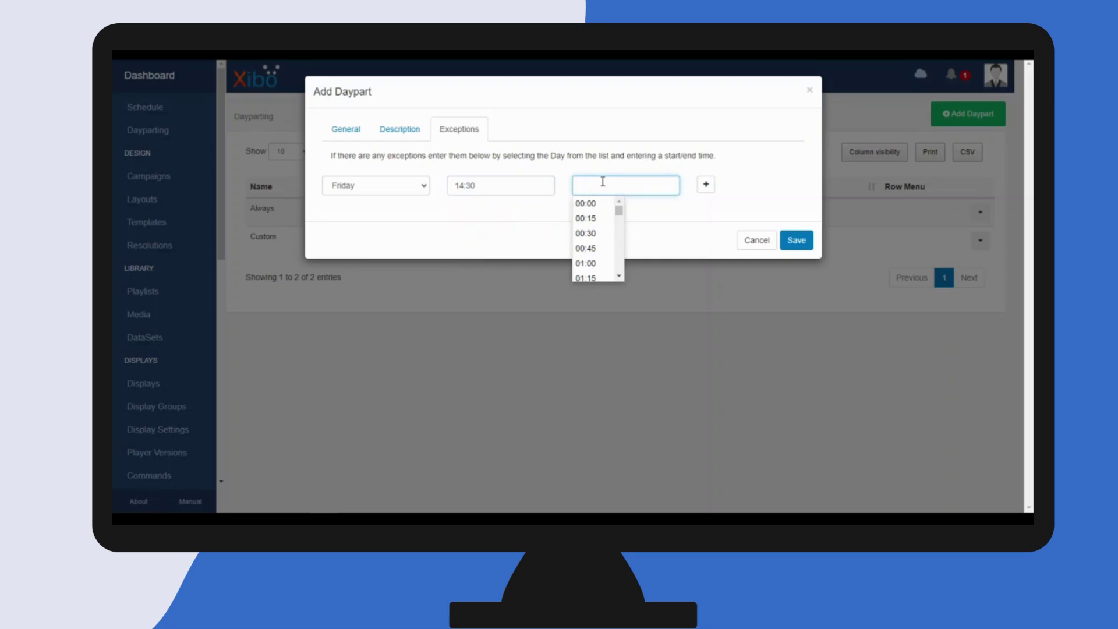
{"action": "type", "text": "15"}
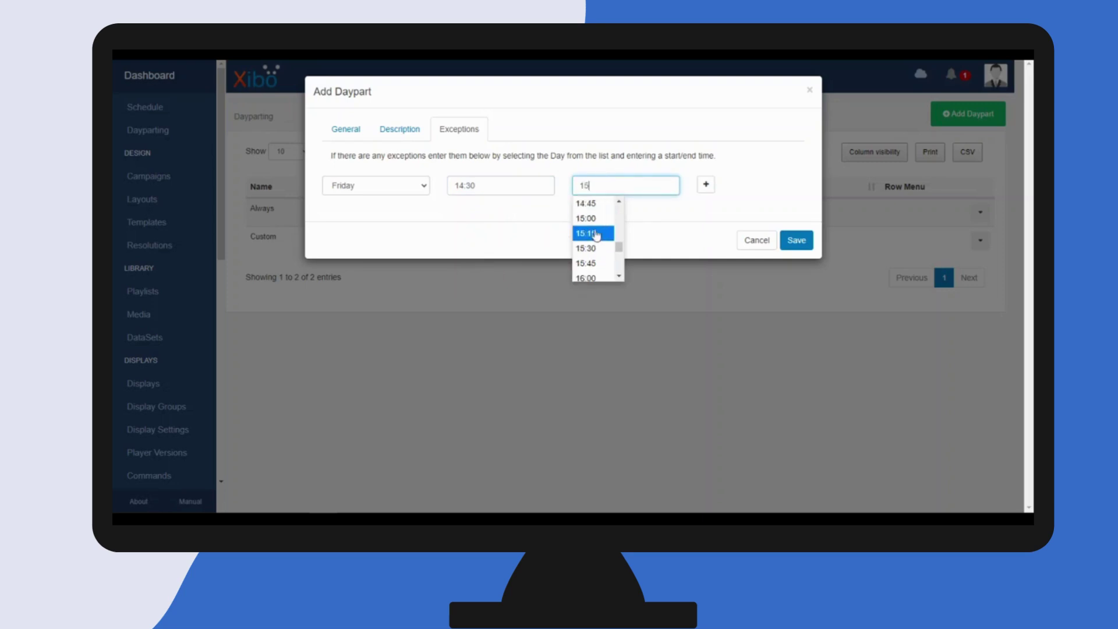
{"action": "left_click", "coordinate": [595, 248]}
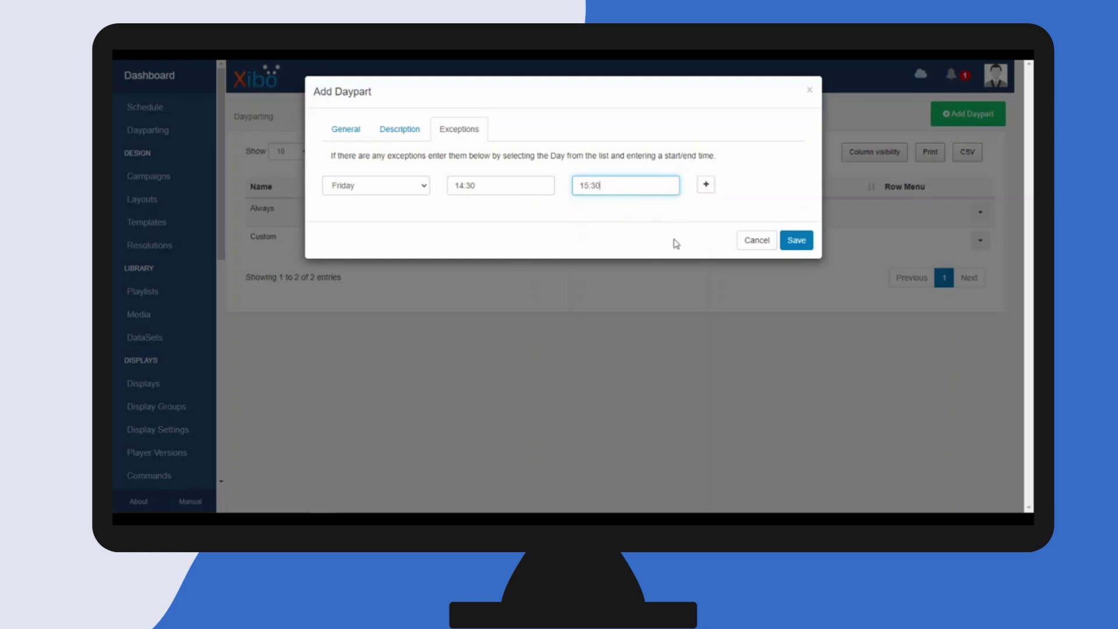
{"action": "left_click", "coordinate": [796, 240]}
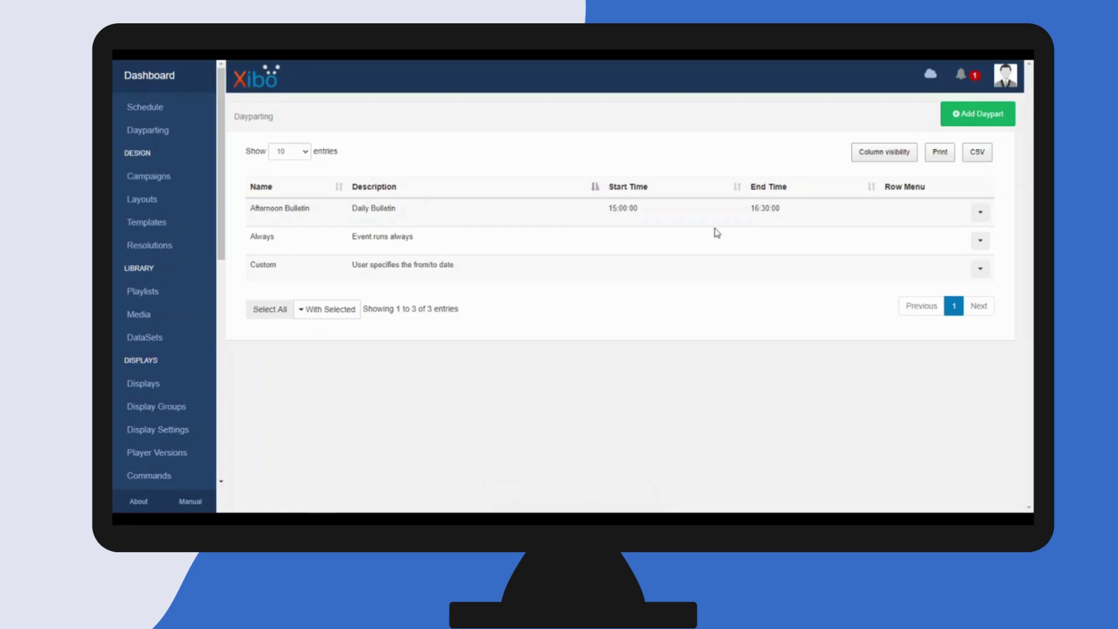
Step: Start a new Layout event from the schedule calendar
{"action": "left_click", "coordinate": [170, 109]}
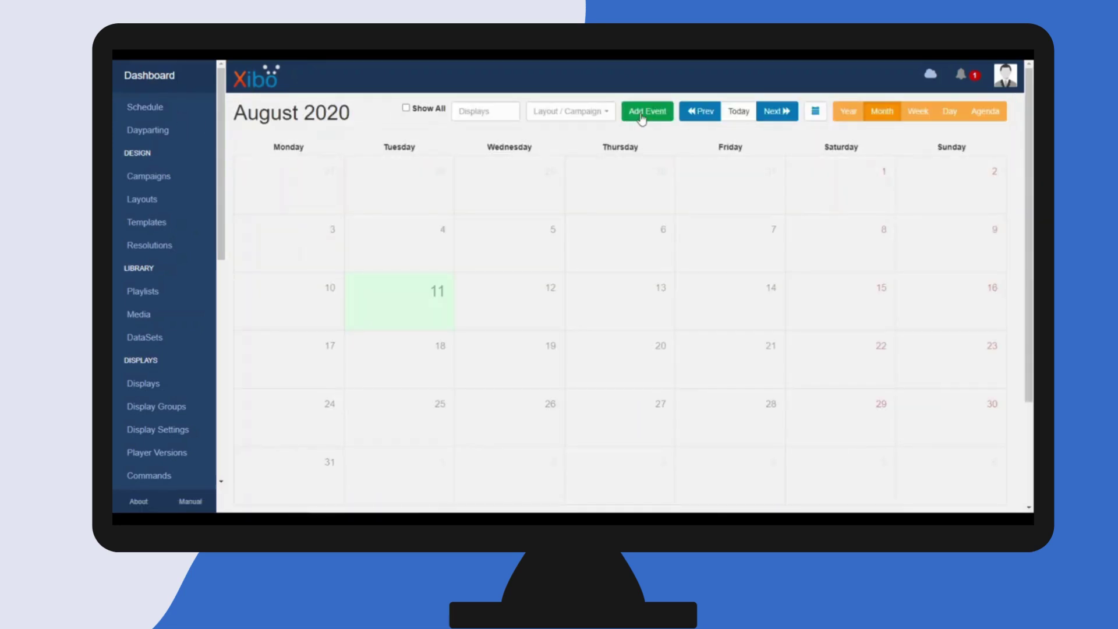
{"action": "left_click", "coordinate": [642, 115]}
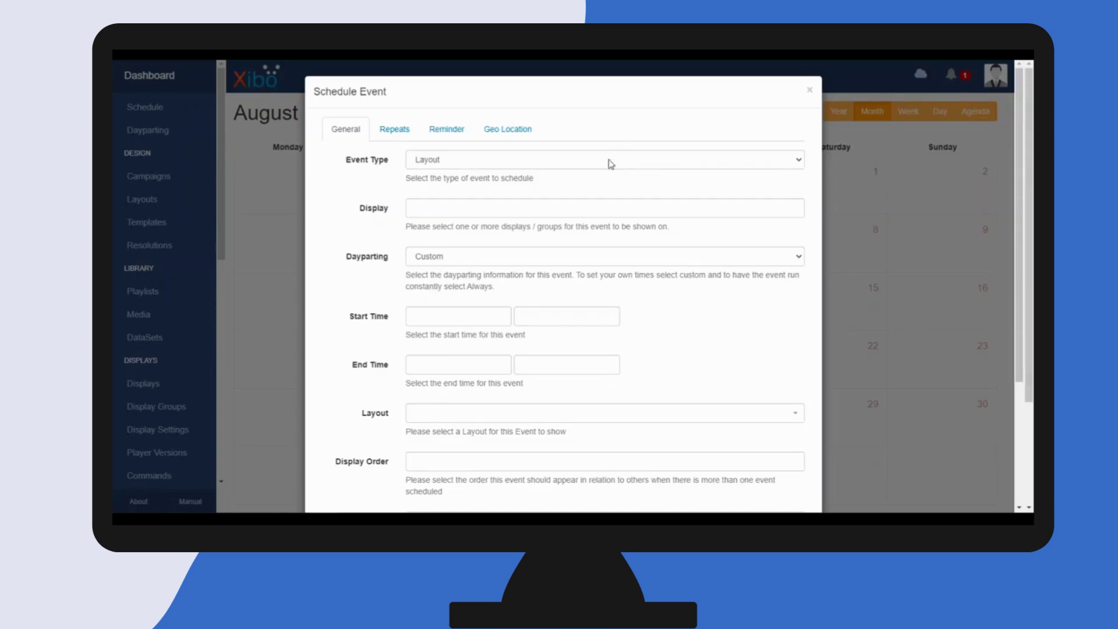
{"action": "left_click", "coordinate": [533, 163]}
{"action": "left_click", "coordinate": [512, 176]}
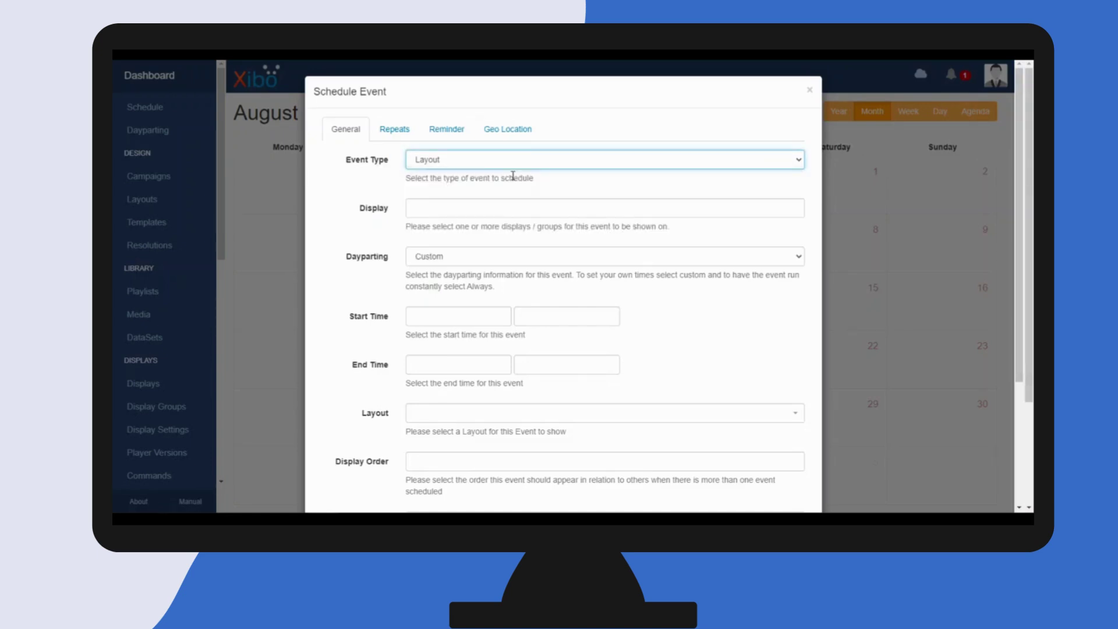
Step: Assign the event to the Office display with the Afternoon Bulletin daypart
{"action": "left_click", "coordinate": [501, 216]}
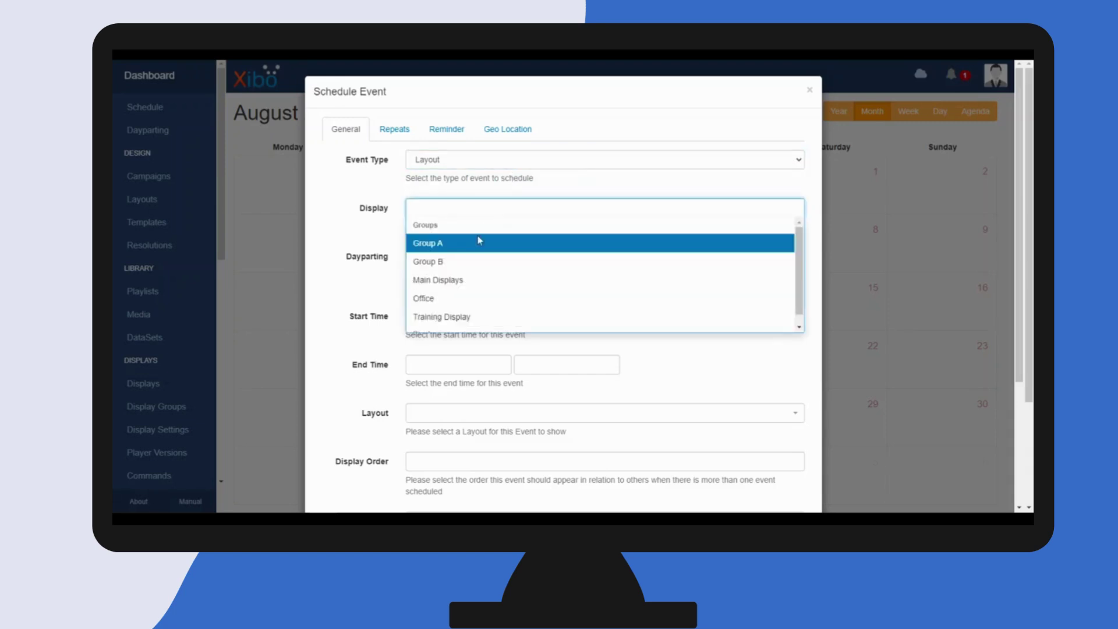
{"action": "left_click", "coordinate": [445, 299]}
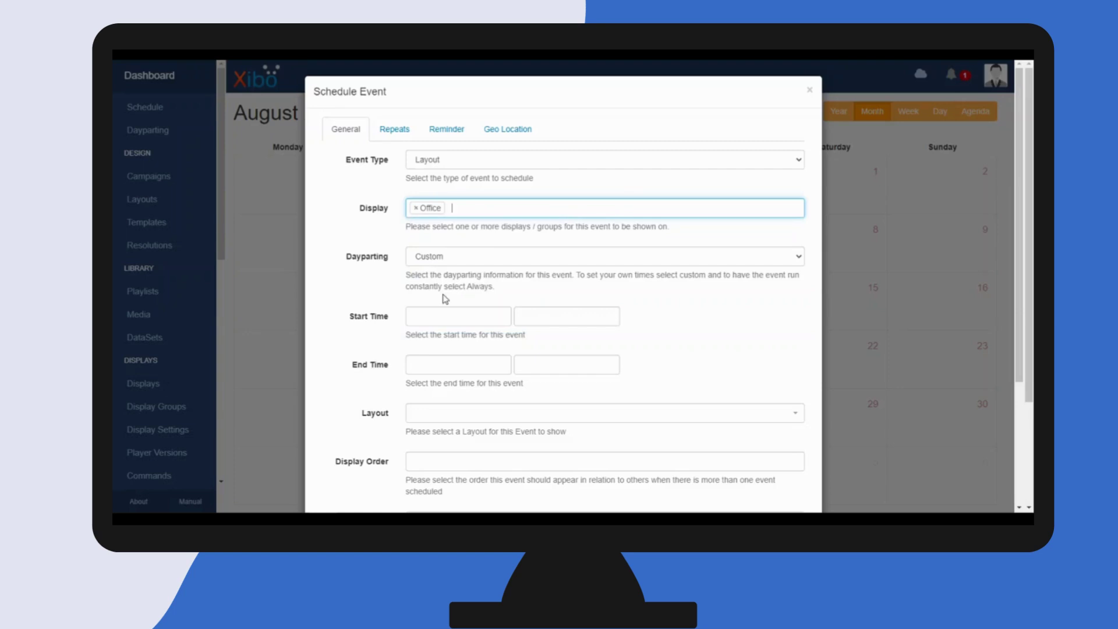
{"action": "left_click", "coordinate": [480, 261]}
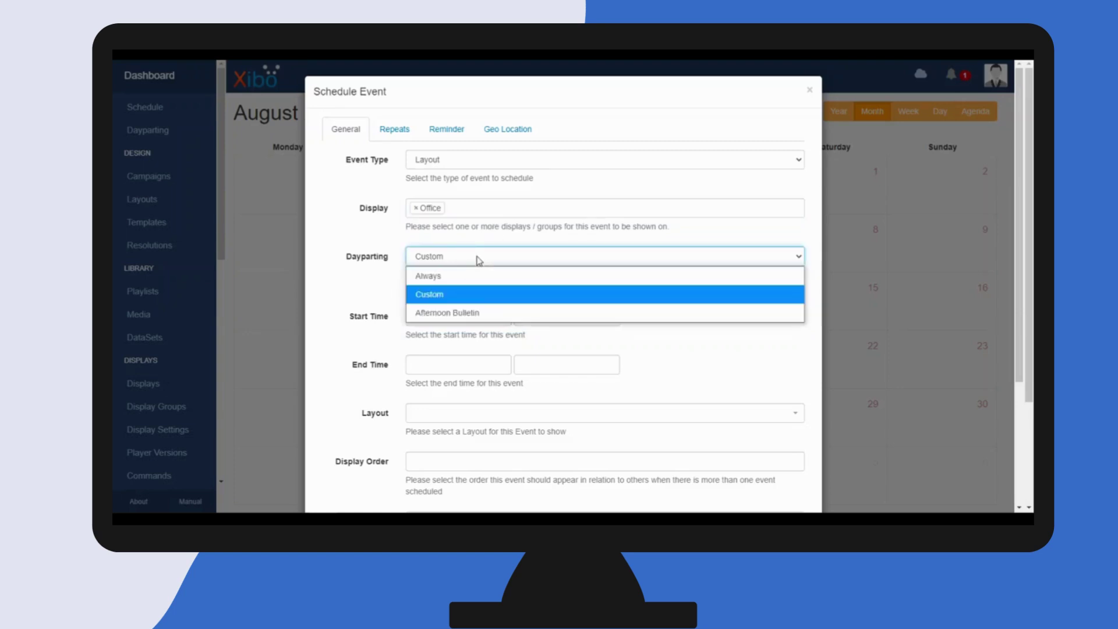
{"action": "left_click", "coordinate": [476, 314]}
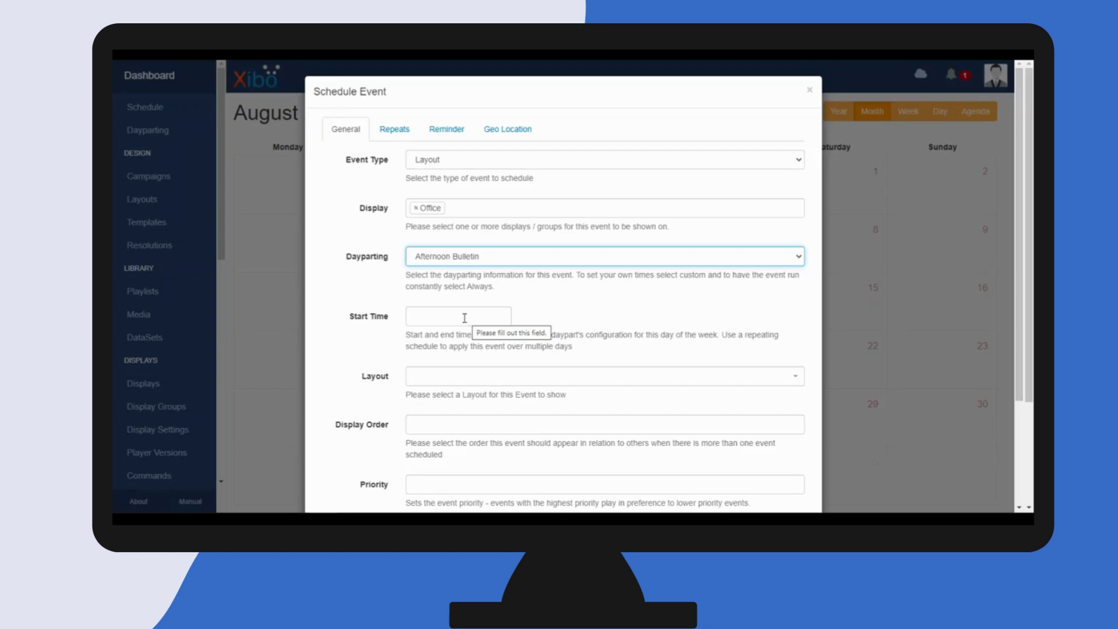
Step: Set the event start date to 2020-08-11 and choose the Daily Bulletin layout, previewing it
{"action": "left_click", "coordinate": [467, 317]}
{"action": "left_click", "coordinate": [439, 404]}
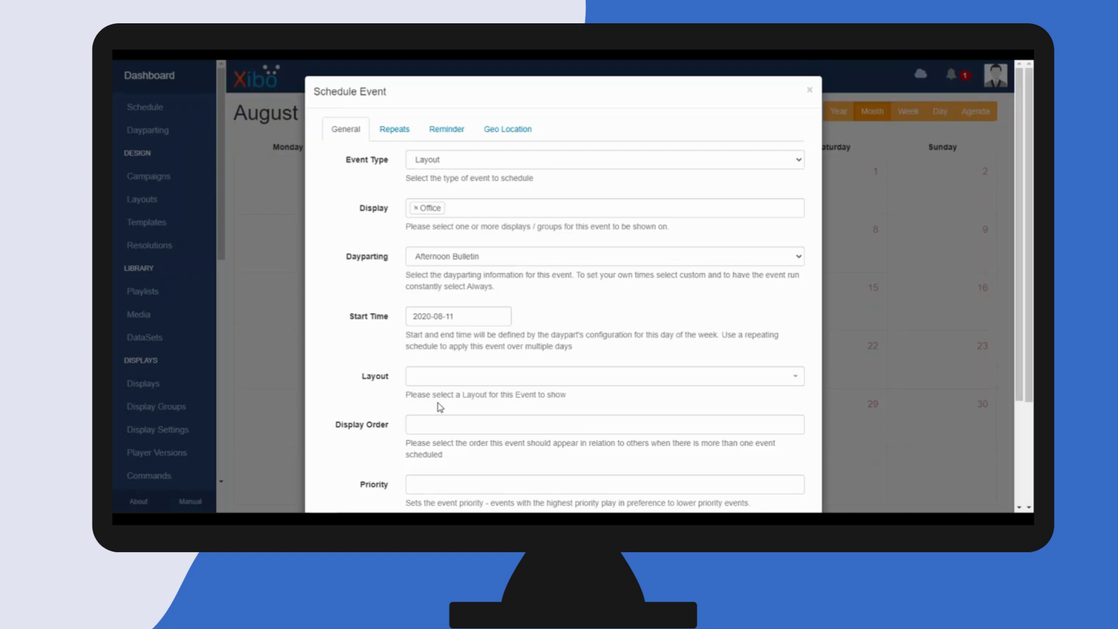
{"action": "left_click", "coordinate": [460, 378]}
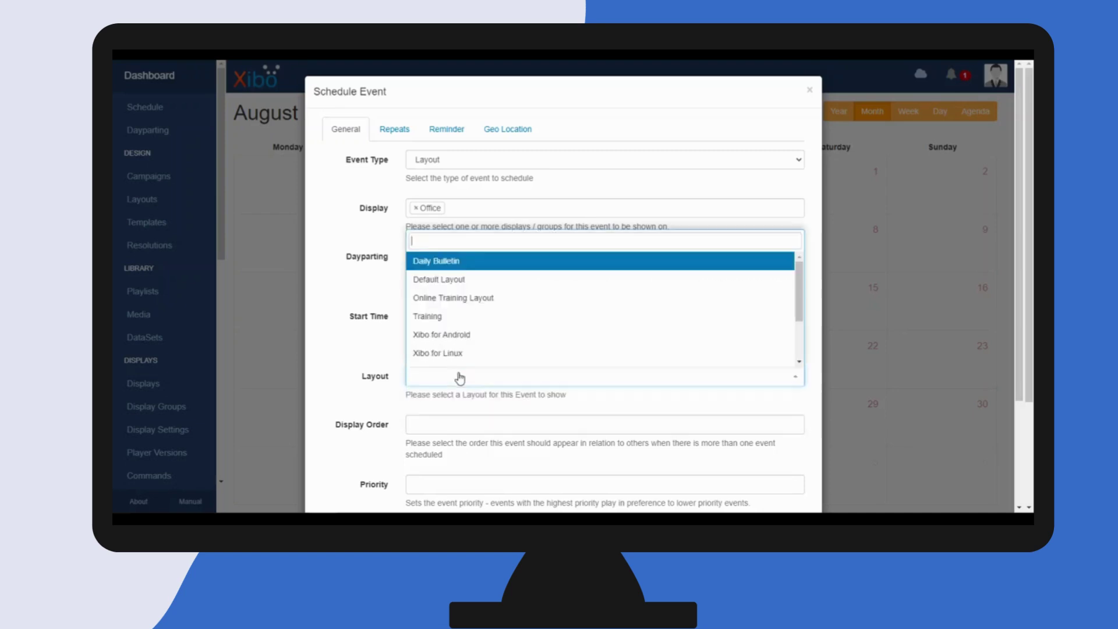
{"action": "left_click", "coordinate": [462, 263]}
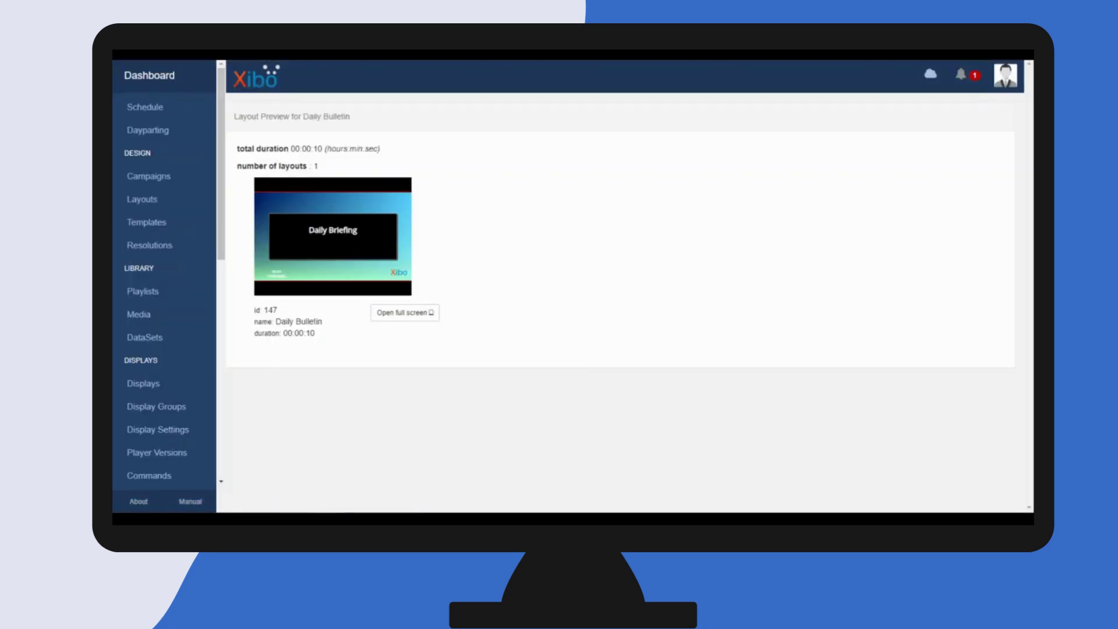
{"action": "key", "text": "ctrl+w"}
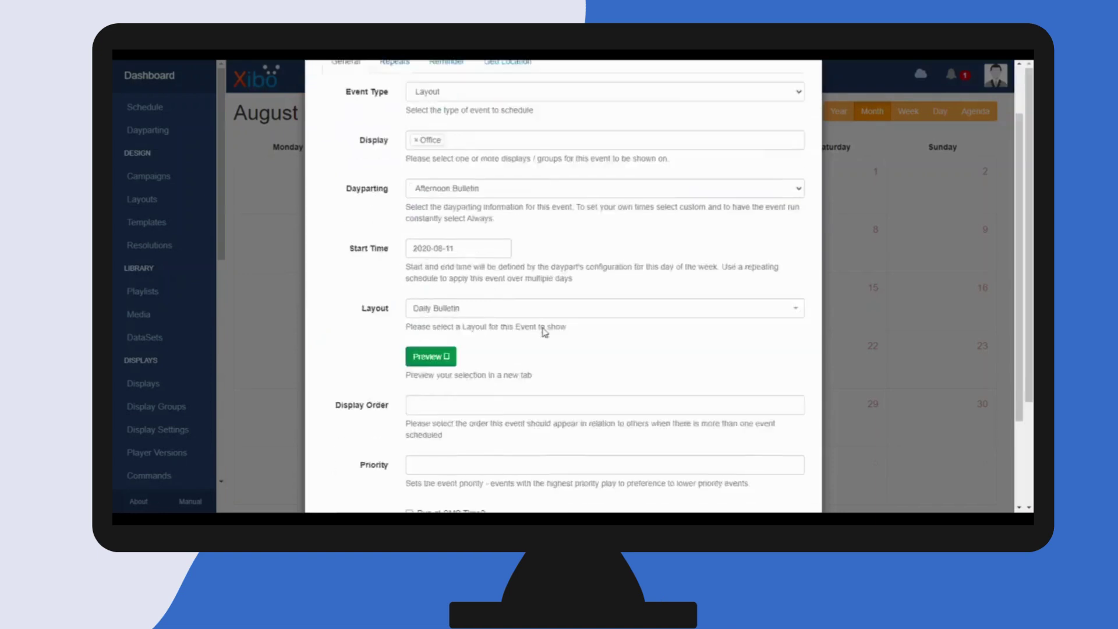
{"action": "scroll", "coordinate": [543, 332], "scroll_direction": "down", "scroll_amount": 3}
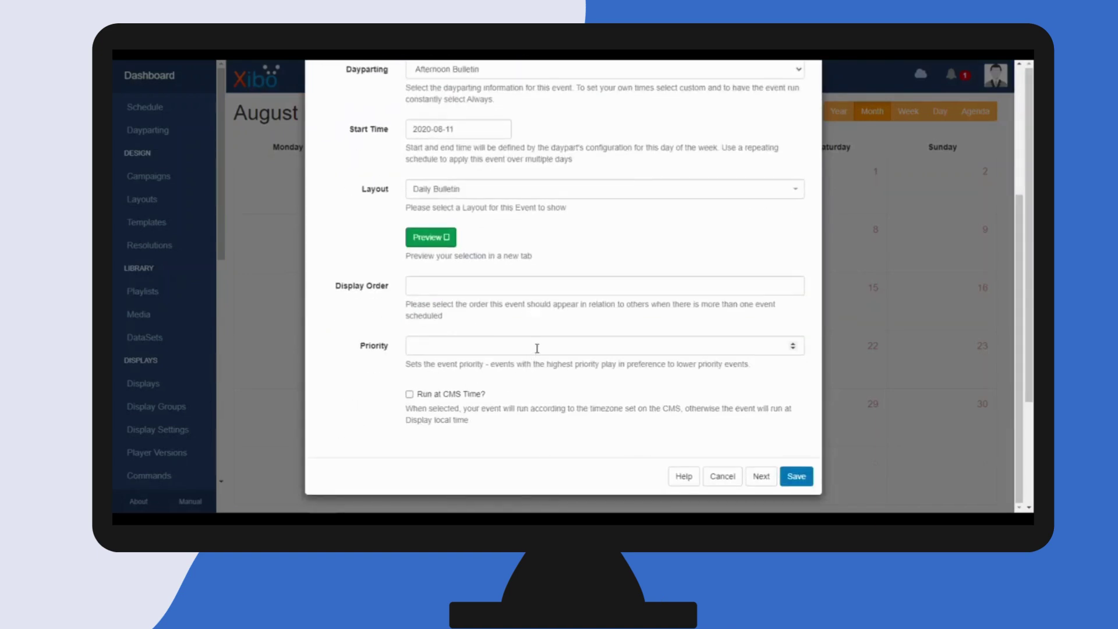
{"action": "scroll", "coordinate": [534, 349], "scroll_direction": "up", "scroll_amount": 3}
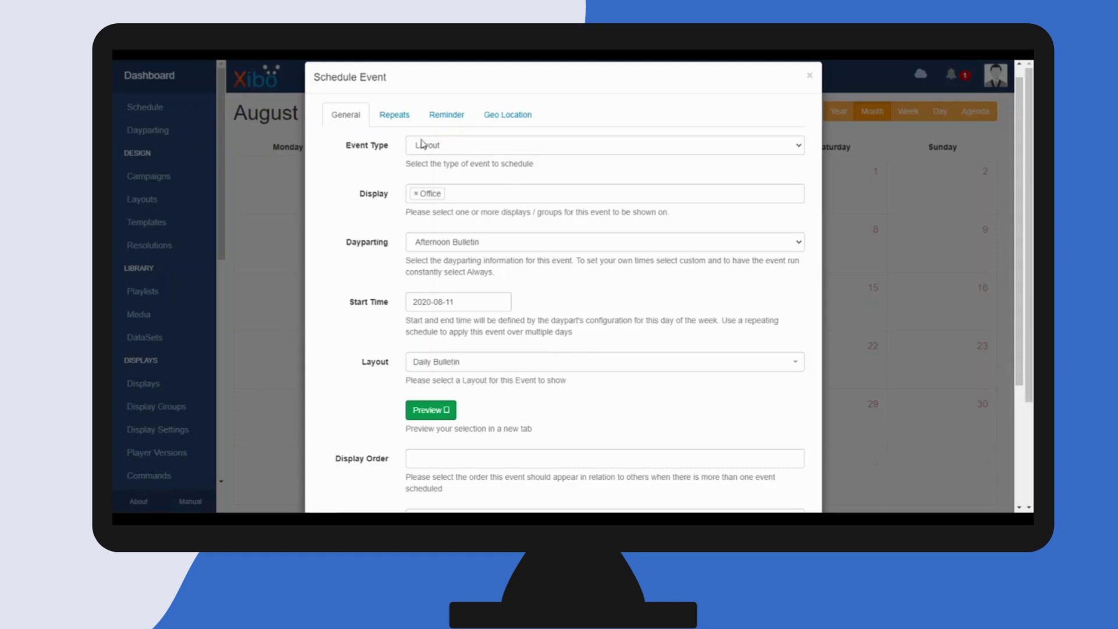
Step: Make the event repeat weekly on Monday, Tuesday, Thursday and Friday
{"action": "left_click", "coordinate": [401, 118]}
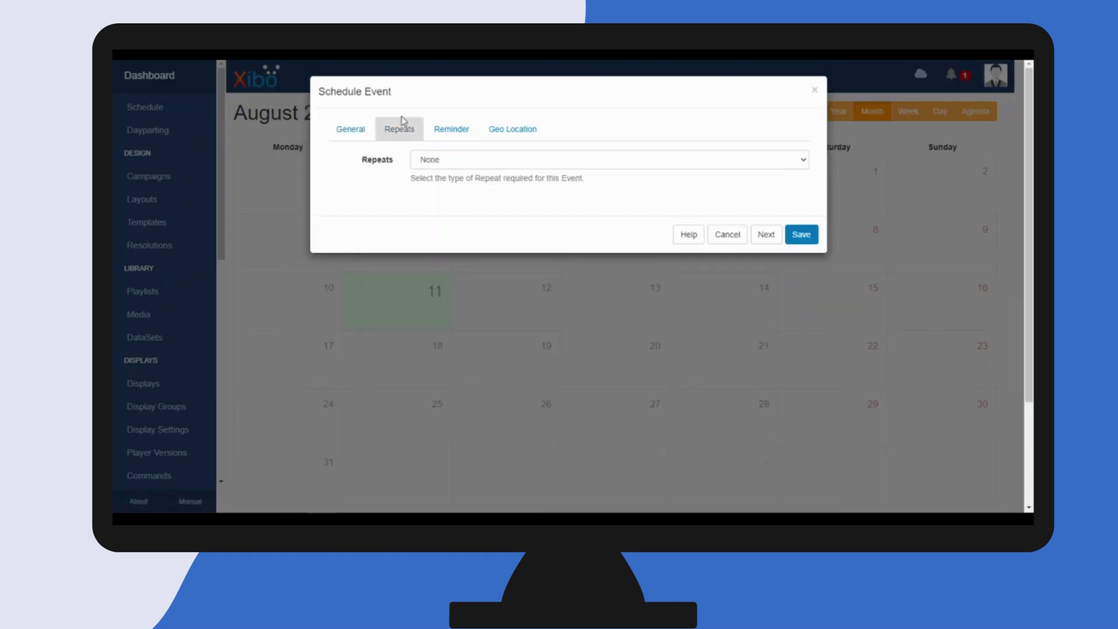
{"action": "left_click", "coordinate": [456, 168]}
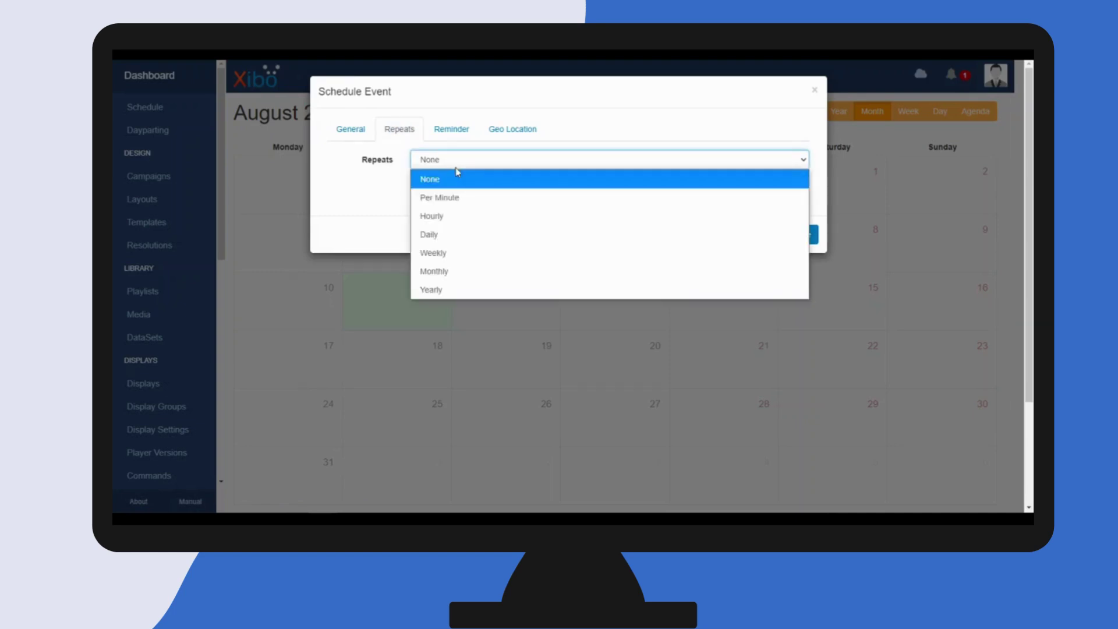
{"action": "left_click", "coordinate": [452, 252]}
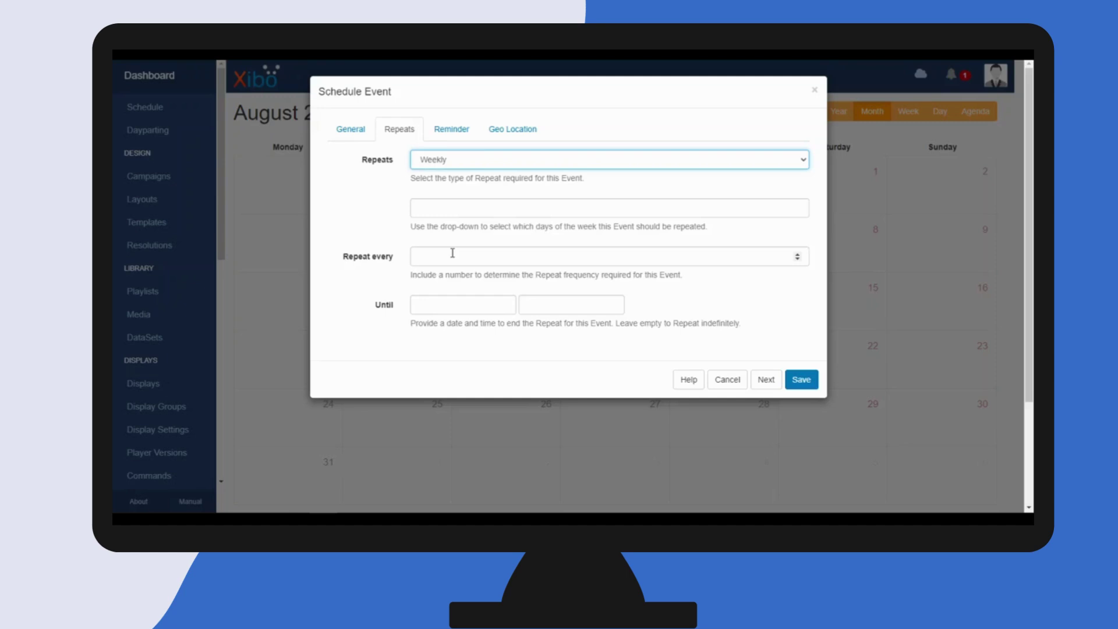
{"action": "left_click", "coordinate": [431, 208]}
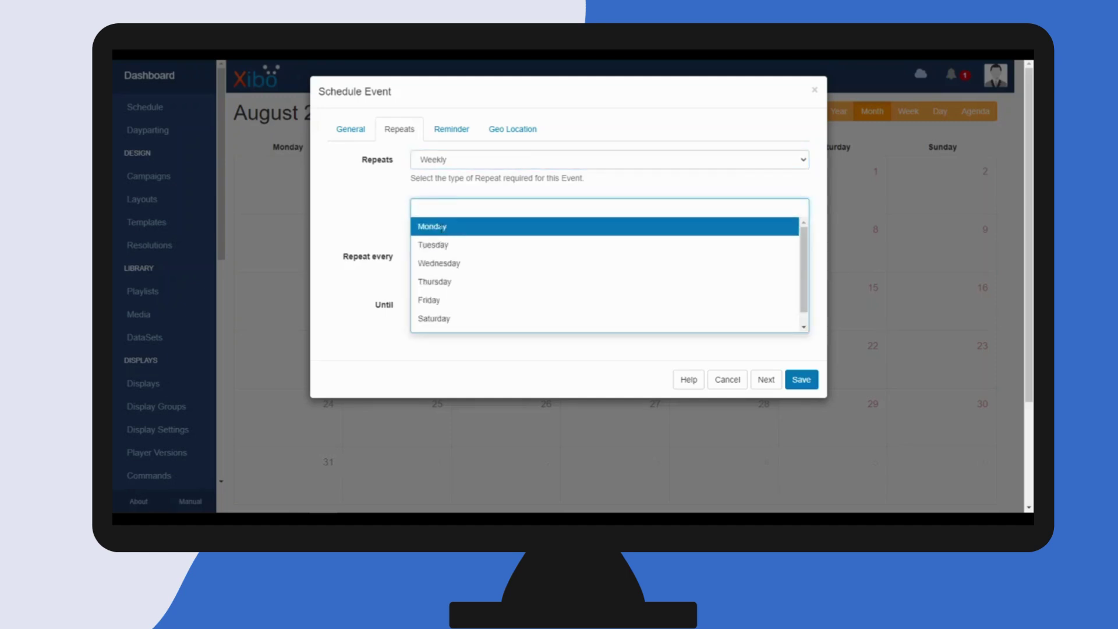
{"action": "left_click", "coordinate": [440, 226]}
{"action": "left_click", "coordinate": [473, 212]}
{"action": "left_click", "coordinate": [469, 245]}
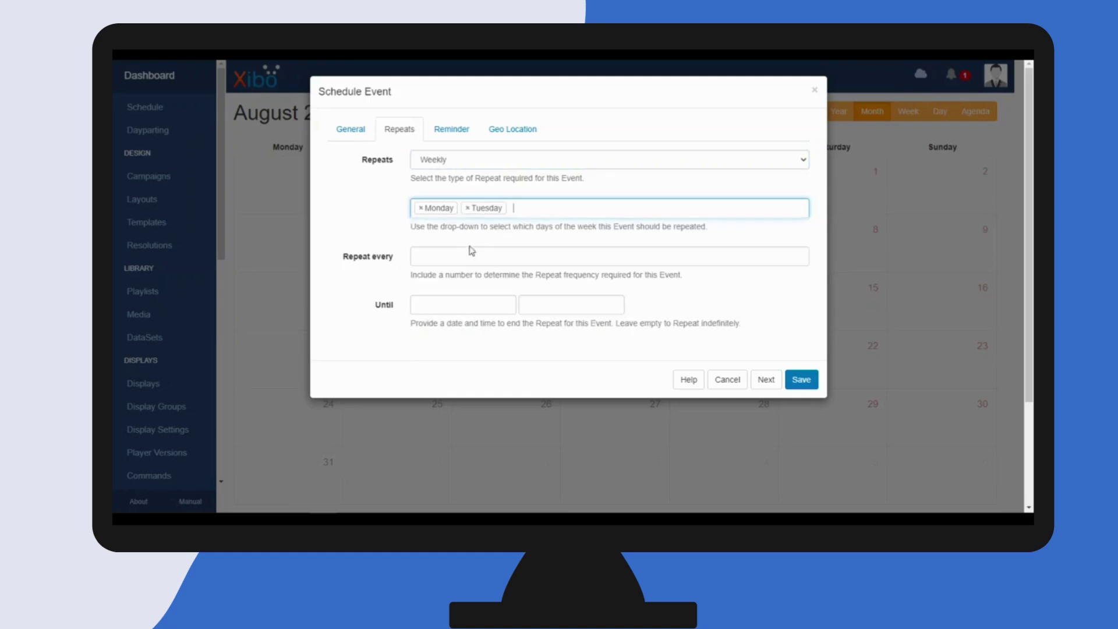
{"action": "left_click", "coordinate": [519, 212]}
{"action": "left_click", "coordinate": [493, 285]}
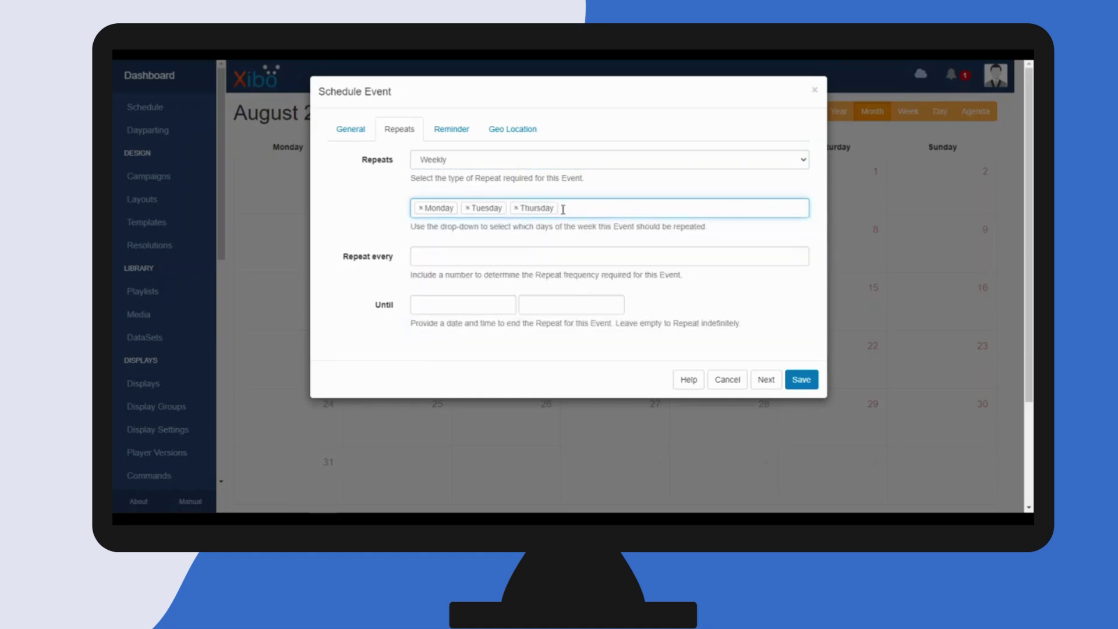
{"action": "left_click", "coordinate": [563, 209]}
{"action": "left_click", "coordinate": [529, 302]}
Step: Set Repeat every to 1 week and save the event
{"action": "left_click", "coordinate": [437, 255]}
{"action": "type", "text": "1"}
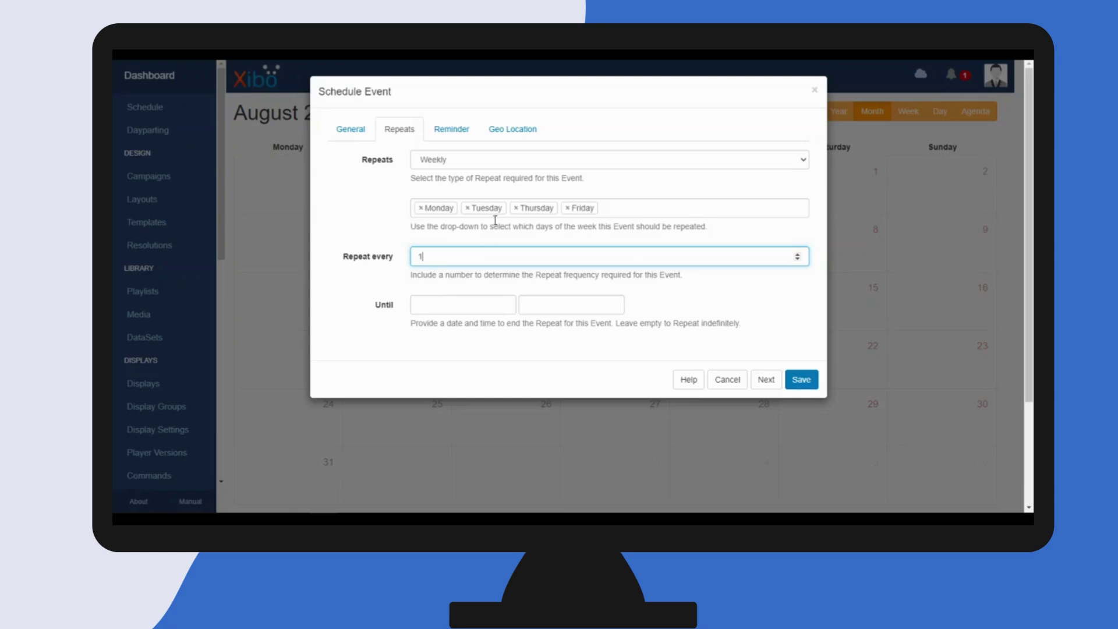
{"action": "left_click", "coordinate": [806, 379]}
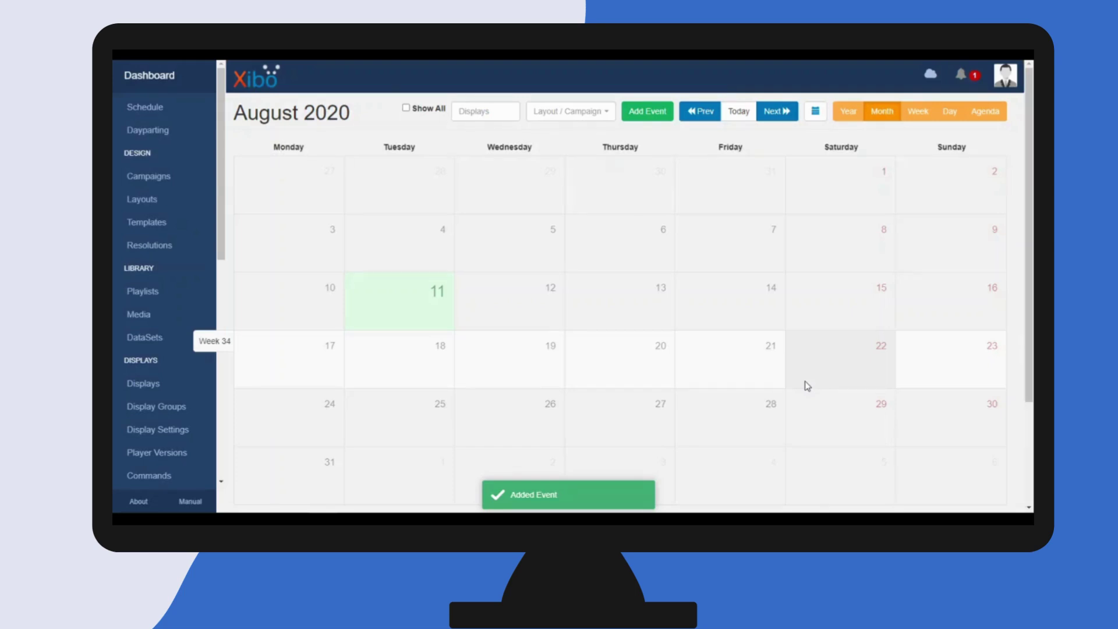
Step: Filter the calendar to Office and view the Thursday 13 and Friday 14 Daily Bulletin events
{"action": "left_click", "coordinate": [491, 114]}
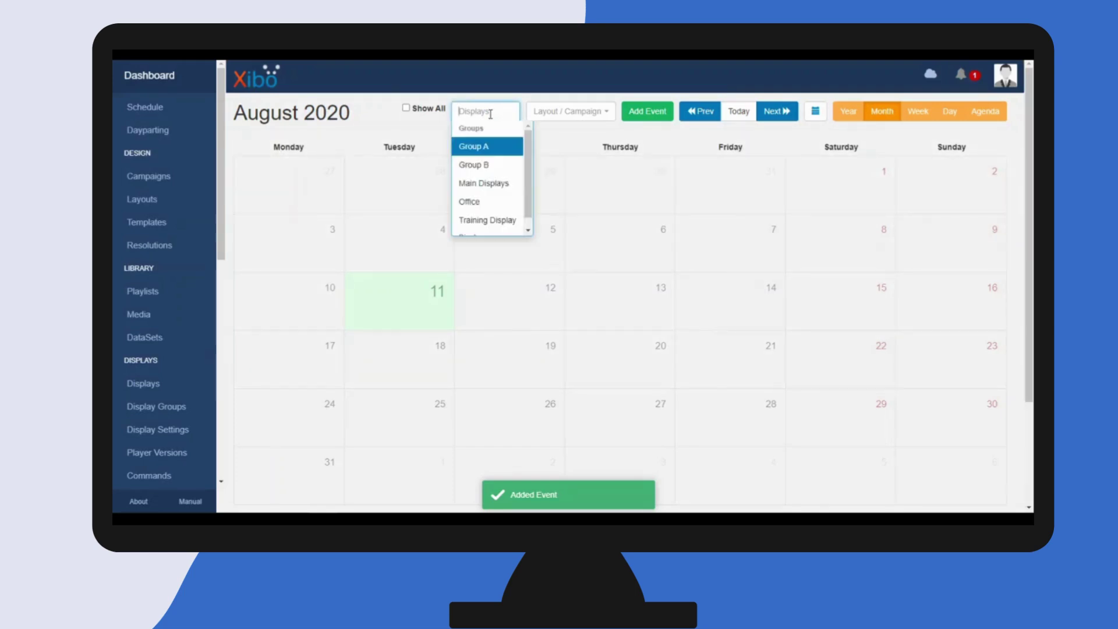
{"action": "left_click", "coordinate": [485, 200]}
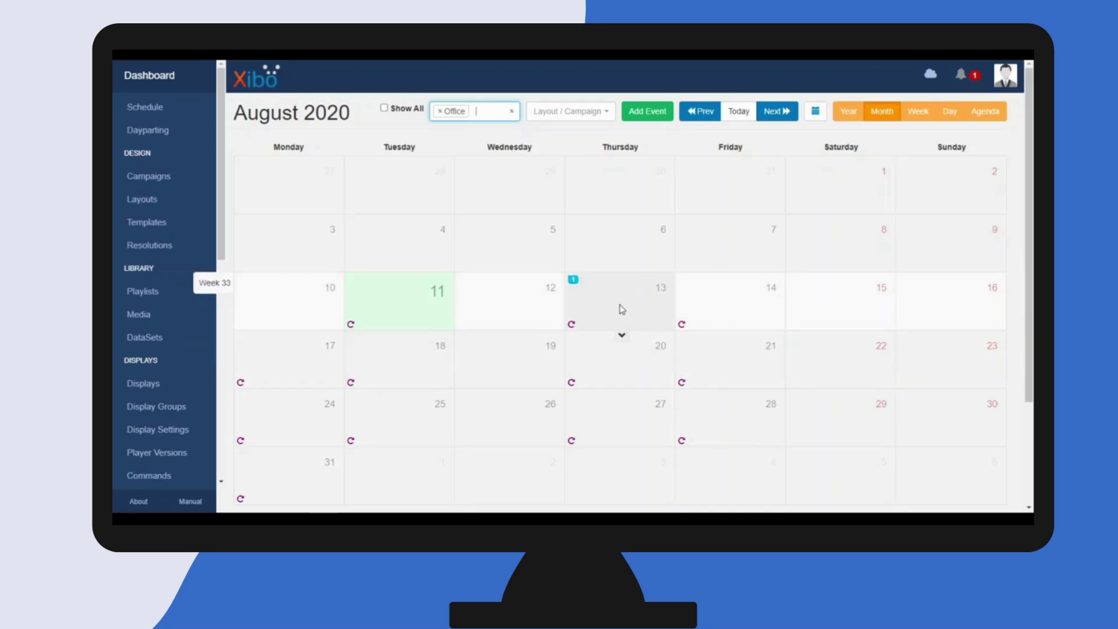
{"action": "left_click", "coordinate": [622, 309]}
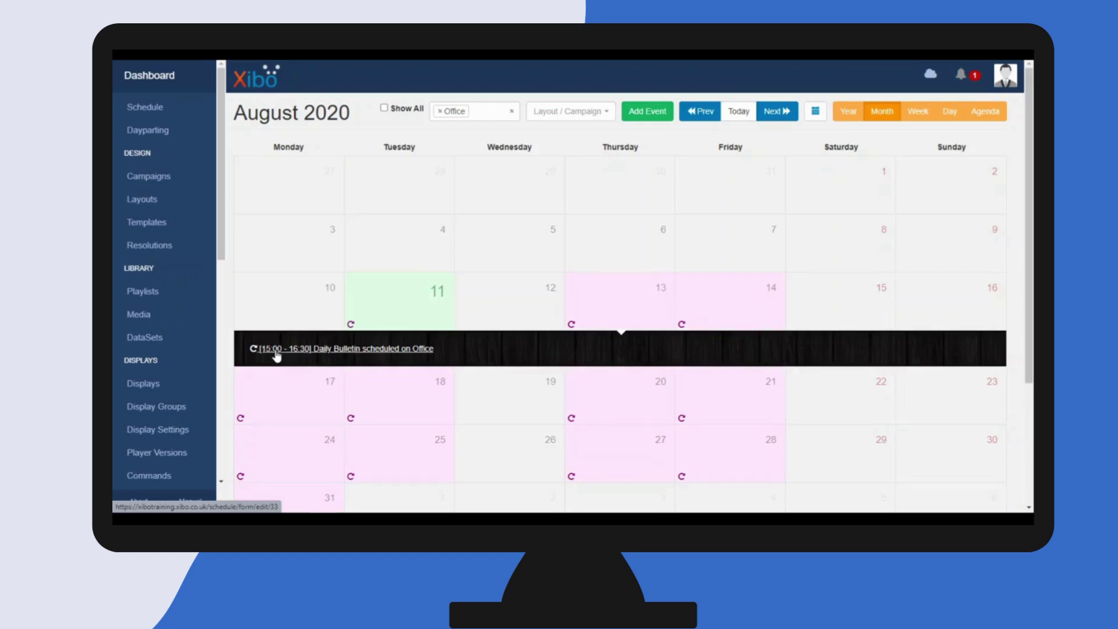
{"action": "left_click", "coordinate": [729, 310]}
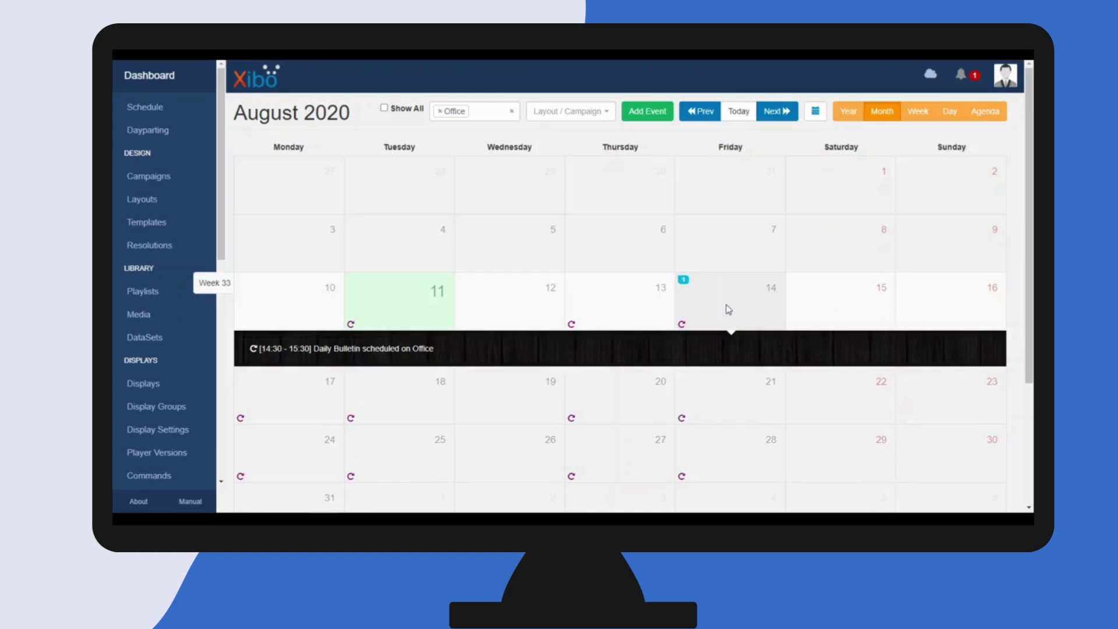